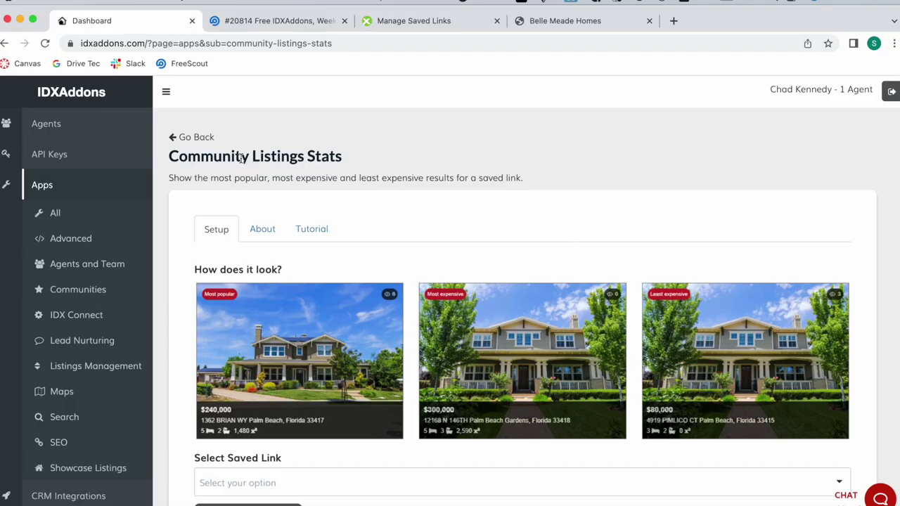
# Step: Open the saved-link chooser on the setup page and close it without selecting anything
pyautogui.scroll(-1, 563, 226)
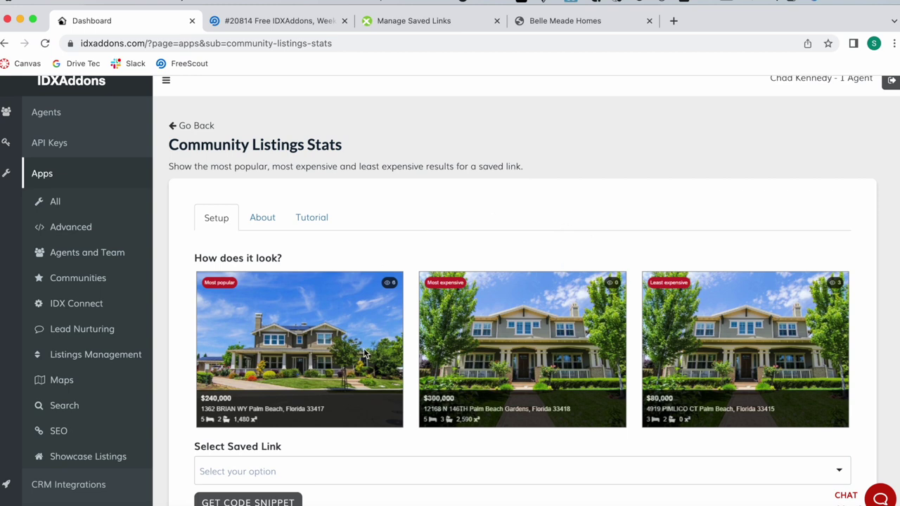
pyautogui.scroll(-3, 452, 299)
pyautogui.click(409, 386)
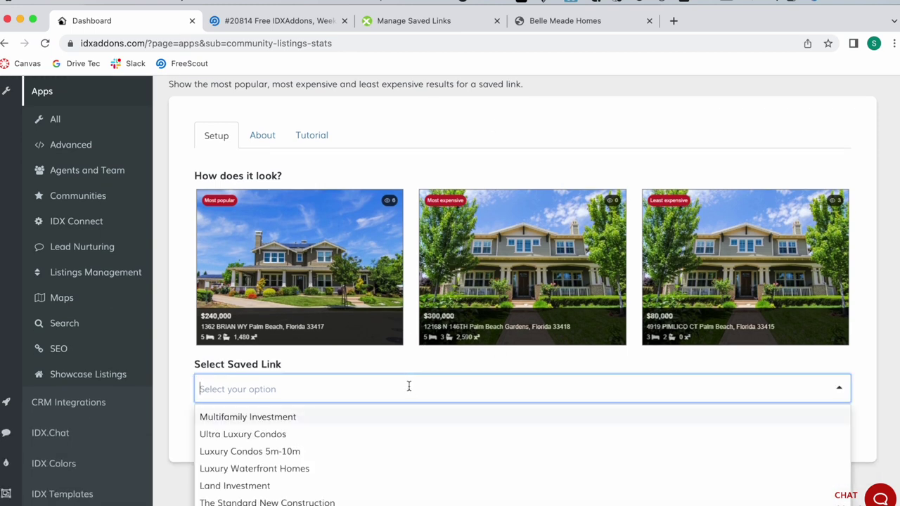
pyautogui.click(368, 363)
pyautogui.scroll(3, 368, 363)
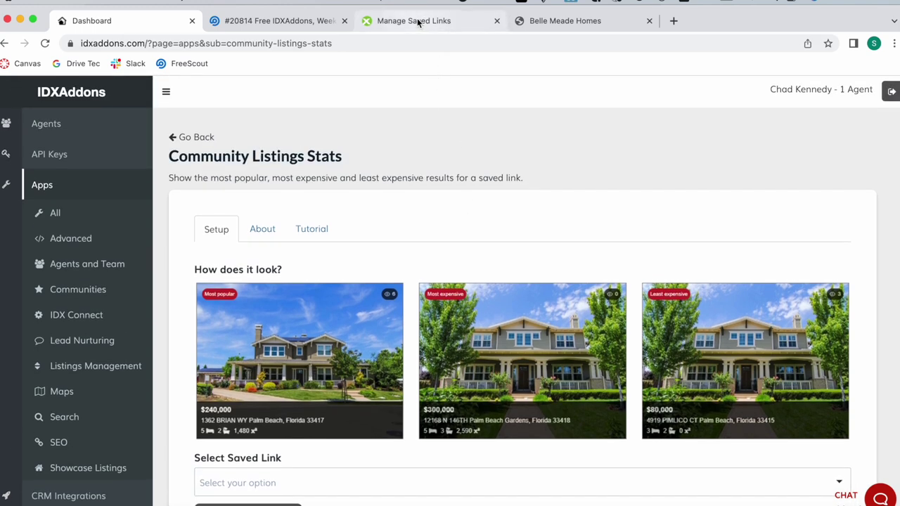
# Step: Find row 496 belle-meade-homes in Manage Saved Links and highlight its name
pyautogui.click(418, 23)
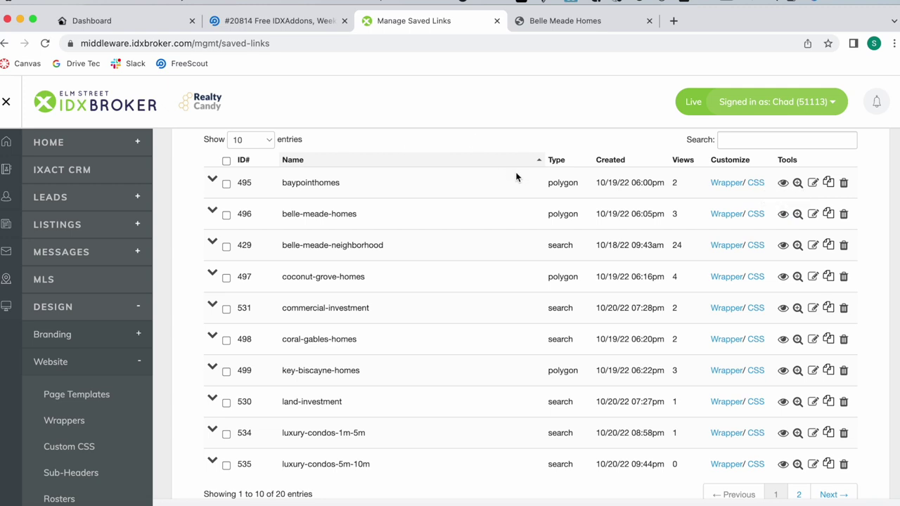
pyautogui.scroll(3, 287, 214)
pyautogui.scroll(-2, 288, 218)
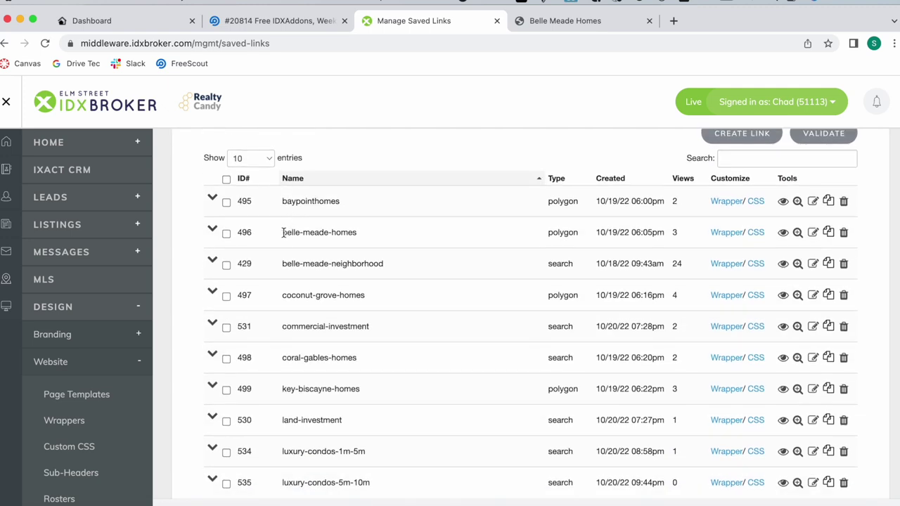
pyautogui.moveTo(282, 233); pyautogui.dragTo(367, 236)
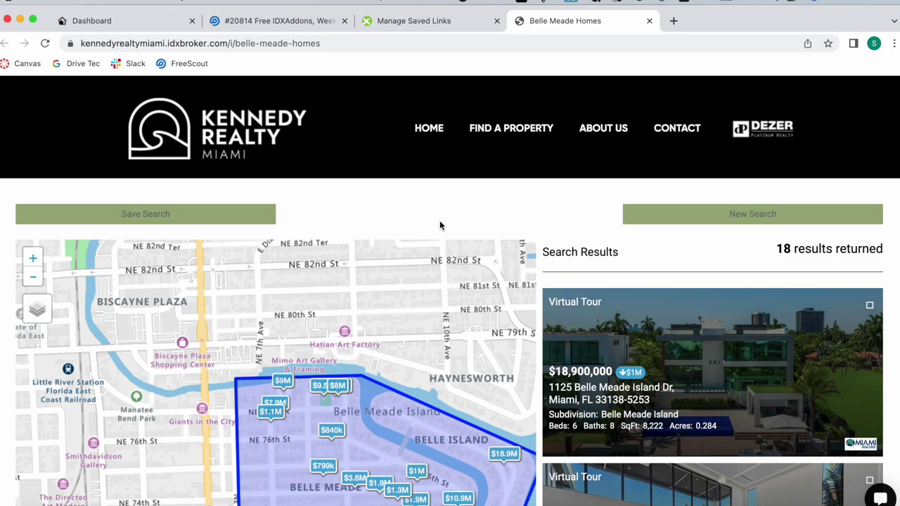
# Step: Scroll through the map and all 18 Belle Meade Homes results, then return to the Dashboard
pyautogui.scroll(-3, 439, 225)
pyautogui.scroll(3, 439, 225)
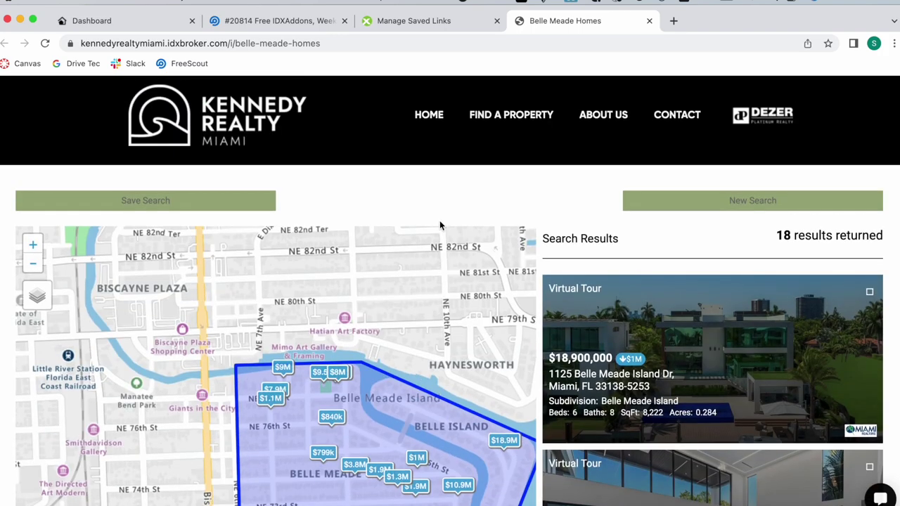
pyautogui.scroll(-3, 439, 224)
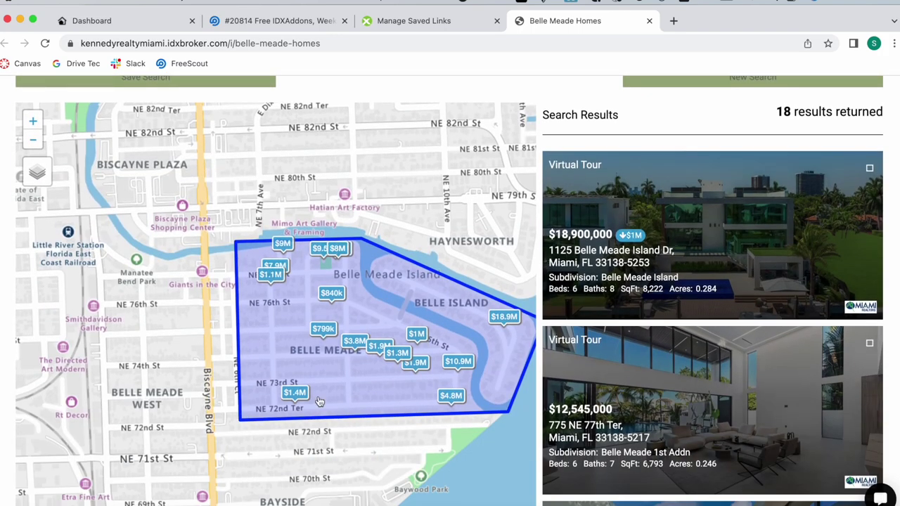
pyautogui.scroll(-3, 664, 395)
pyautogui.scroll(2, 664, 396)
pyautogui.scroll(1, 696, 336)
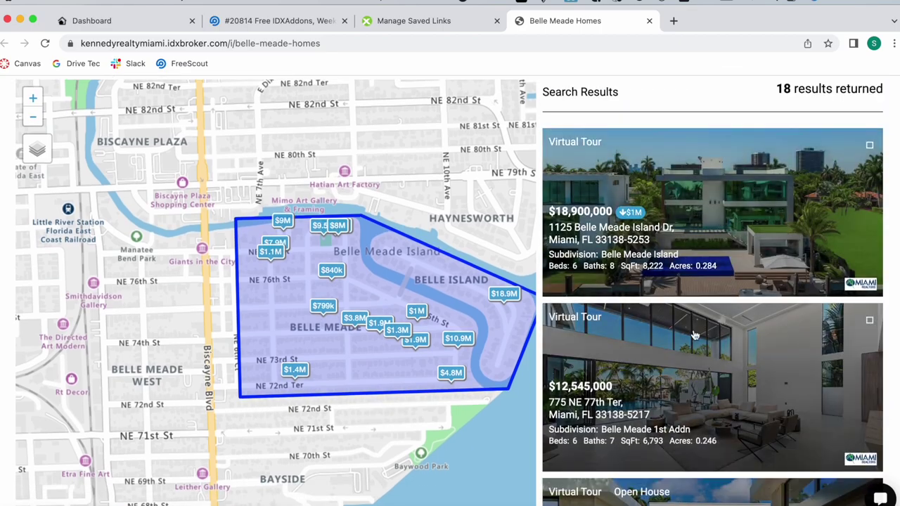
pyautogui.scroll(-5, 706, 448)
pyautogui.scroll(-5, 706, 448)
pyautogui.scroll(-5, 706, 448)
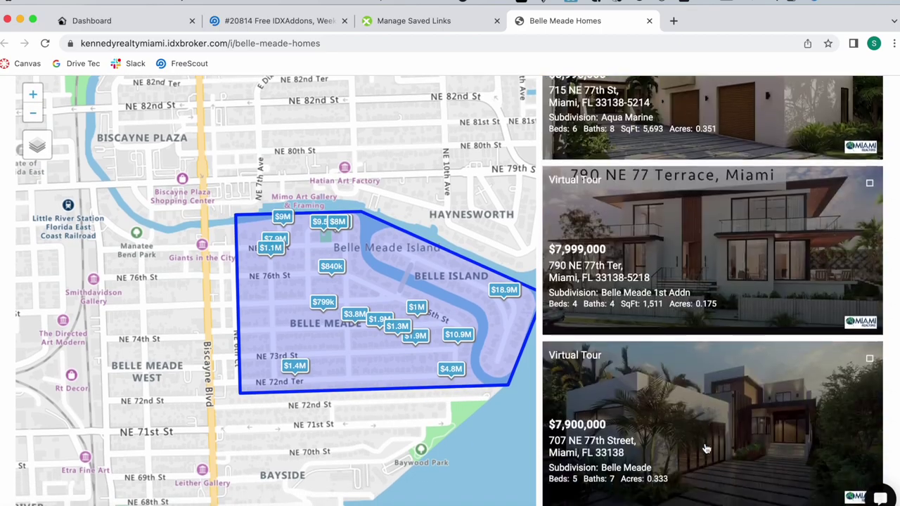
pyautogui.scroll(-5, 706, 448)
pyautogui.scroll(-5, 707, 448)
pyautogui.scroll(-5, 707, 448)
pyautogui.scroll(-5, 707, 448)
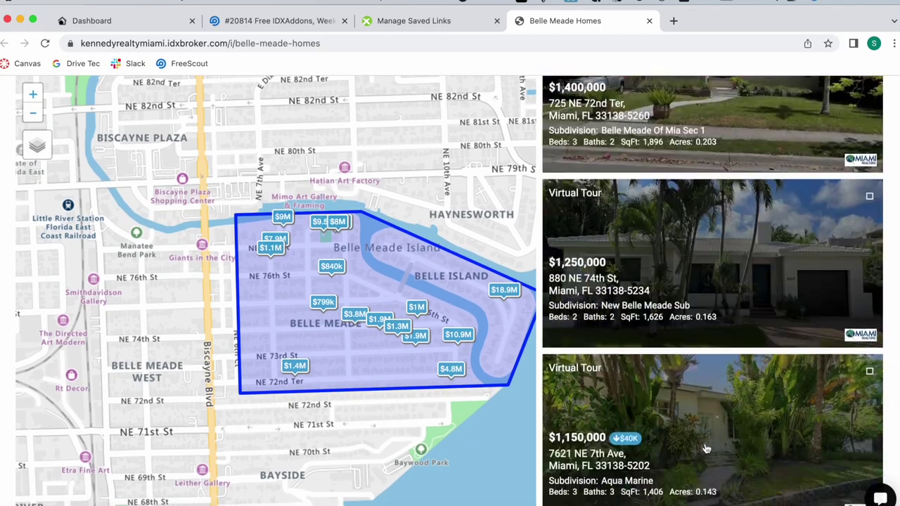
pyautogui.scroll(-4, 707, 447)
pyautogui.scroll(-4, 707, 447)
pyautogui.scroll(-5, 707, 450)
pyautogui.scroll(-2, 706, 450)
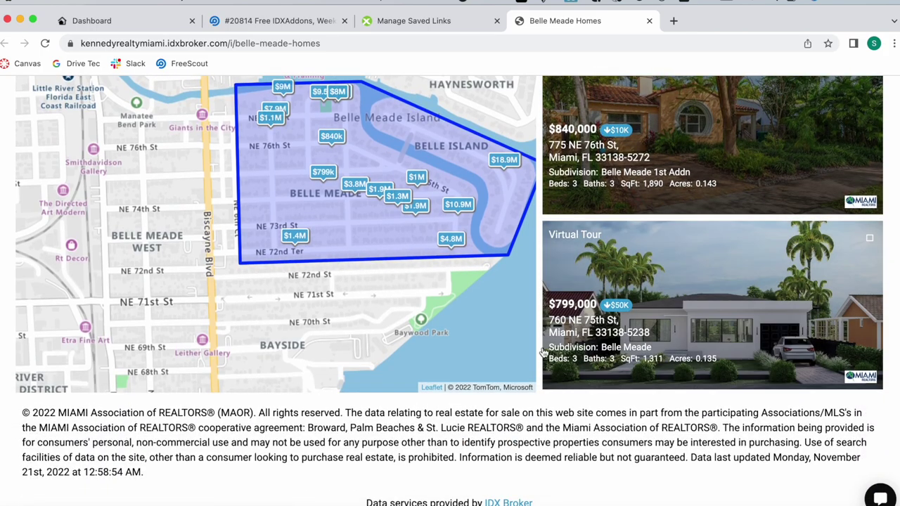
pyautogui.scroll(5, 706, 450)
pyautogui.scroll(-1, 323, 186)
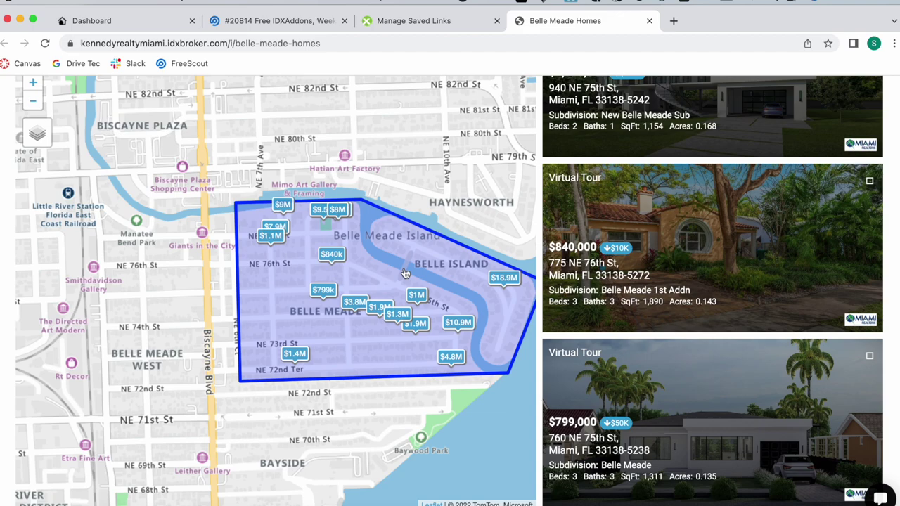
pyautogui.scroll(10, 710, 317)
pyautogui.scroll(10, 710, 316)
pyautogui.scroll(5, 779, 259)
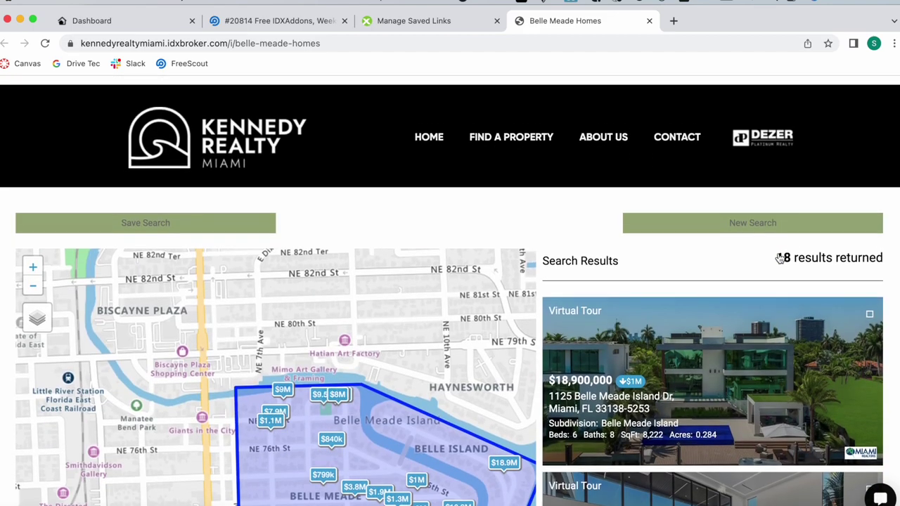
pyautogui.scroll(-2, 779, 259)
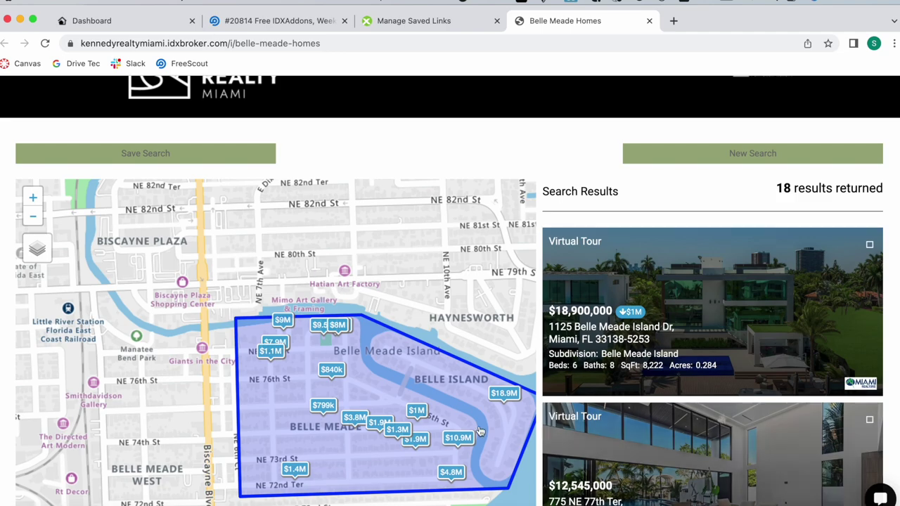
pyautogui.scroll(-3, 714, 380)
pyautogui.scroll(-4, 714, 380)
pyautogui.scroll(-2, 713, 380)
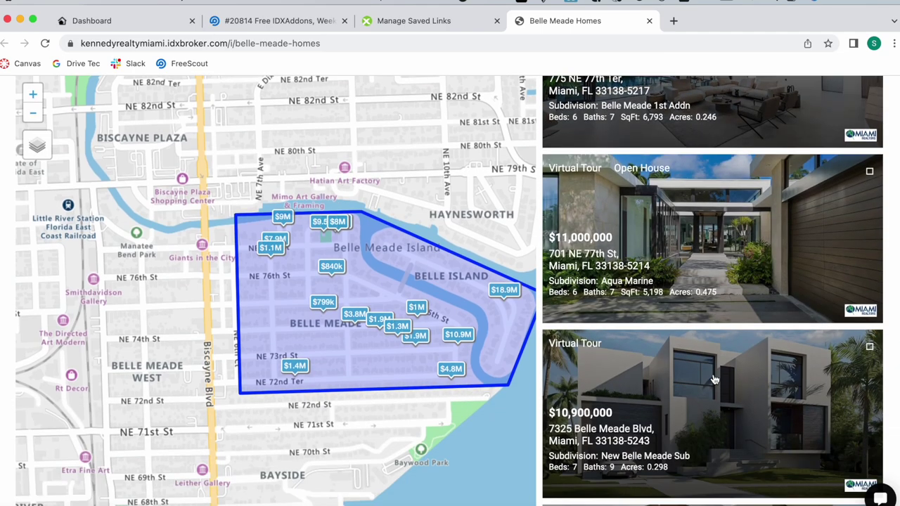
pyautogui.scroll(-2, 713, 380)
pyautogui.scroll(3, 713, 380)
pyautogui.scroll(3, 713, 380)
pyautogui.scroll(3, 713, 379)
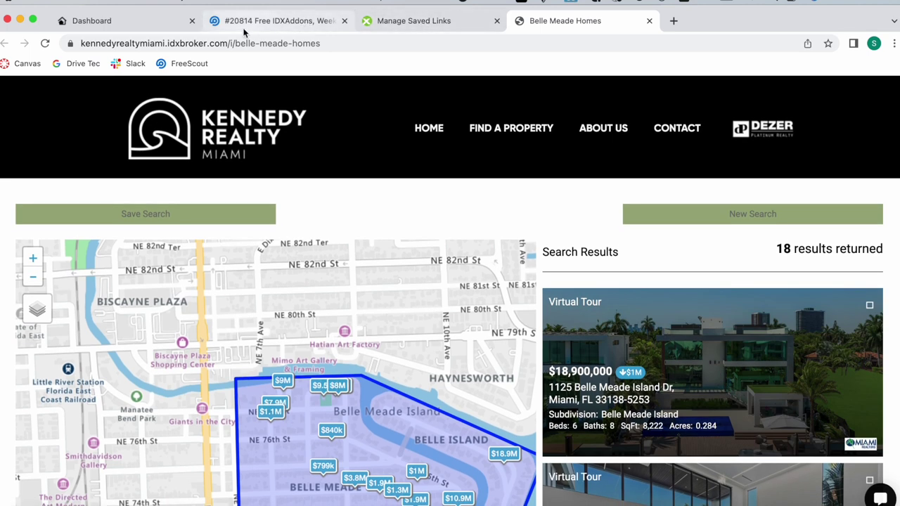
pyautogui.click(166, 24)
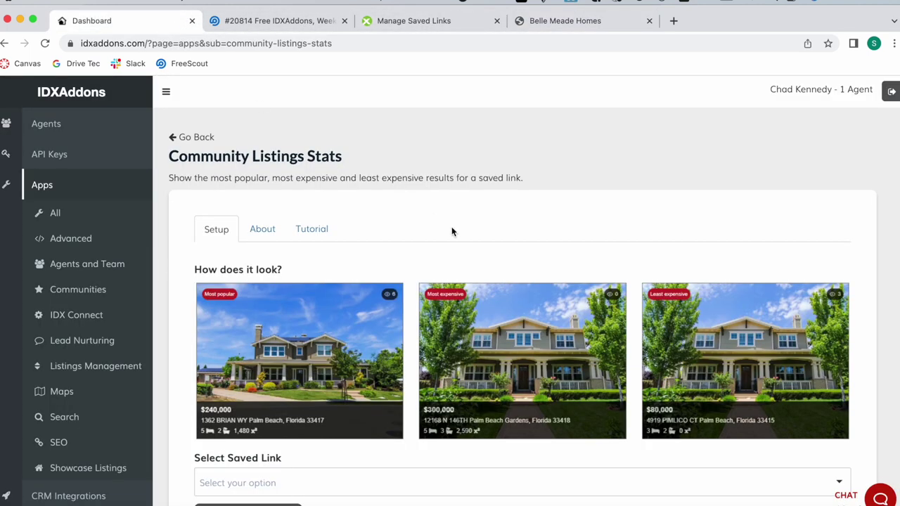
# Step: Open the Select Saved Link list and cross-check the Belle Meade Homes results tab
pyautogui.scroll(-3, 452, 231)
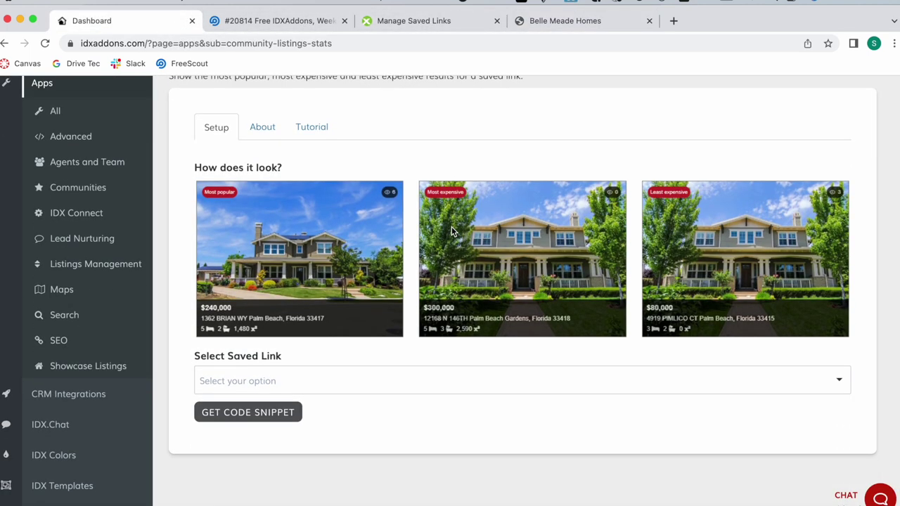
pyautogui.click(349, 386)
pyautogui.scroll(-5, 337, 436)
pyautogui.scroll(-3, 336, 327)
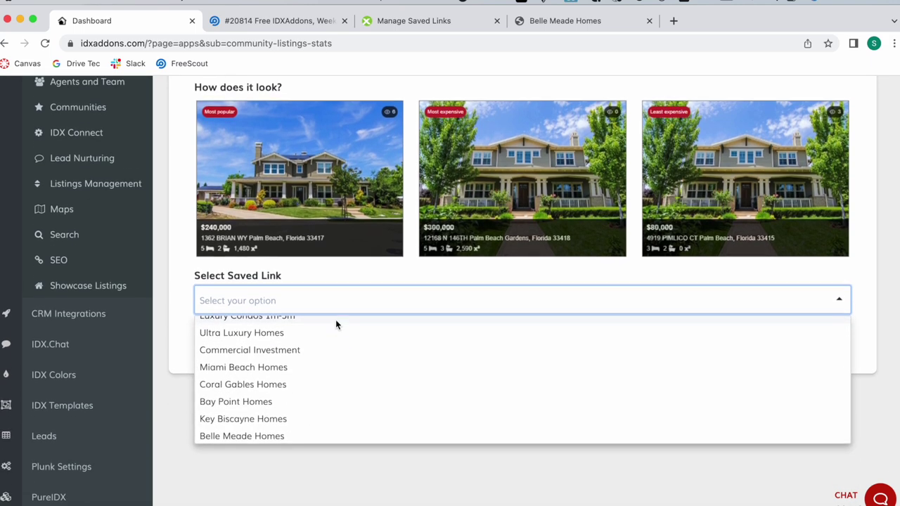
pyautogui.scroll(-3, 333, 369)
pyautogui.scroll(3, 392, 334)
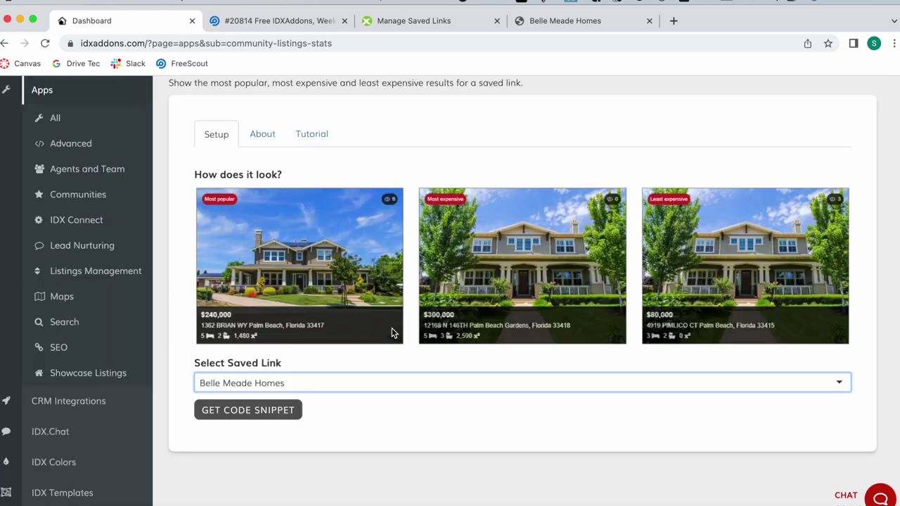
pyautogui.click(567, 29)
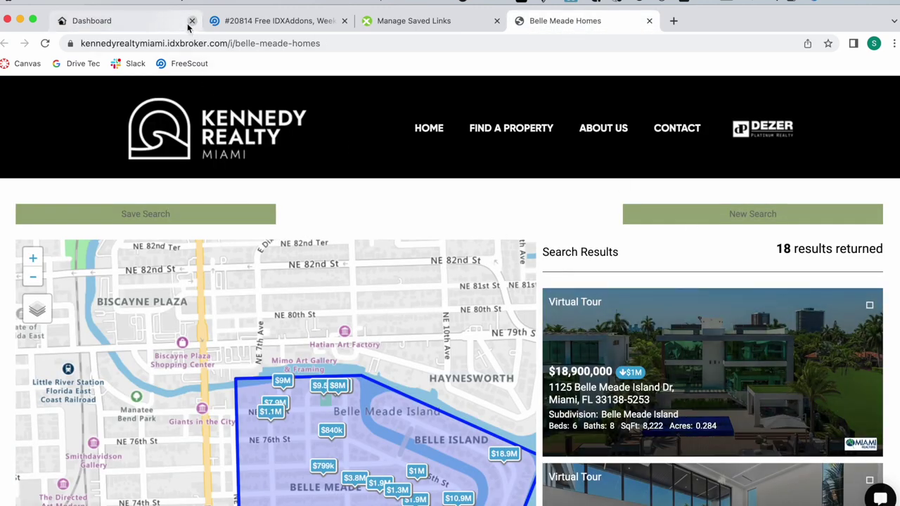
pyautogui.click(138, 29)
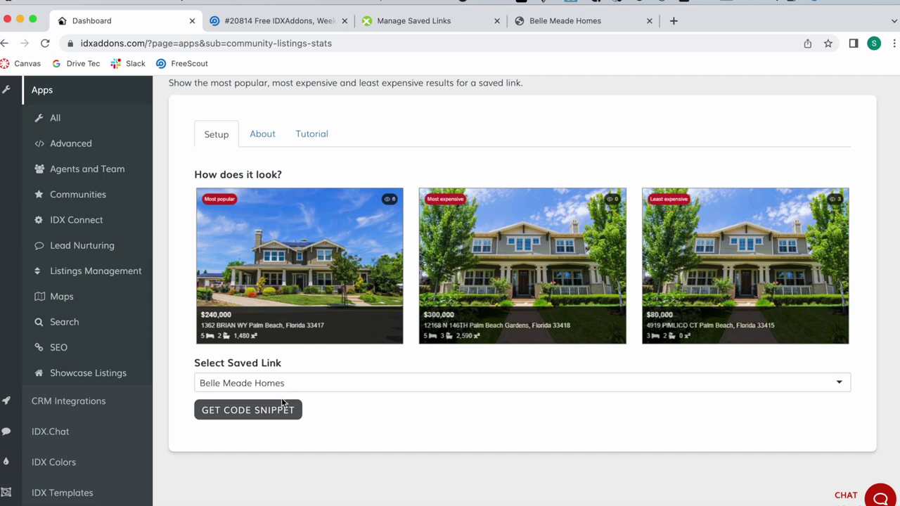
# Step: Generate the Belle Meade Homes widget code snippet and copy it to the clipboard
pyautogui.scroll(-2, 271, 415)
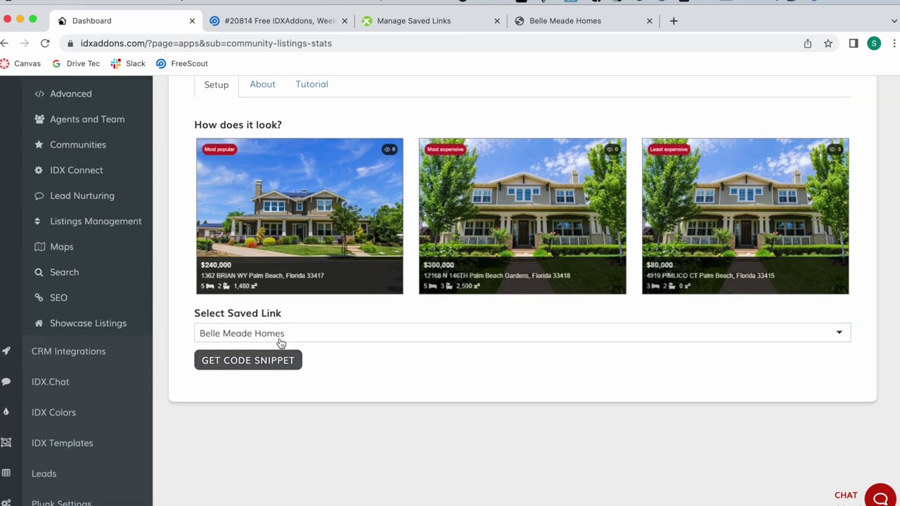
pyautogui.click(275, 361)
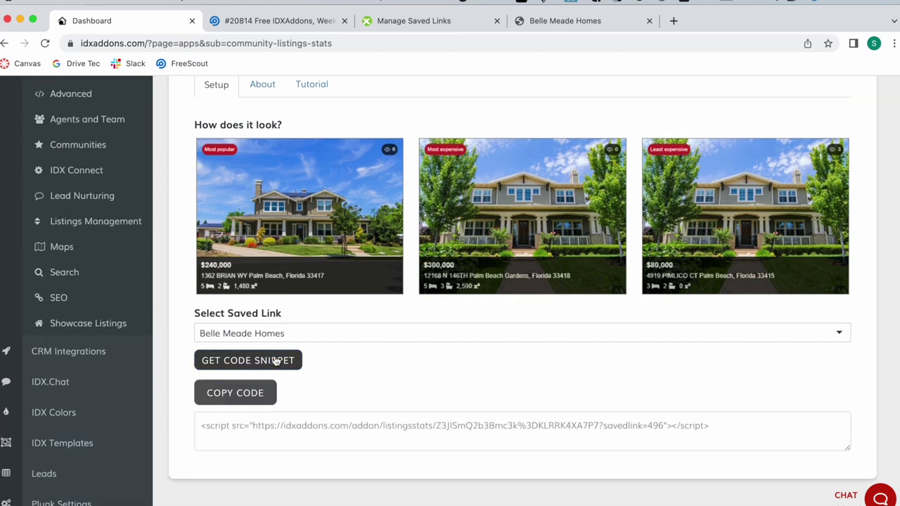
pyautogui.click(244, 397)
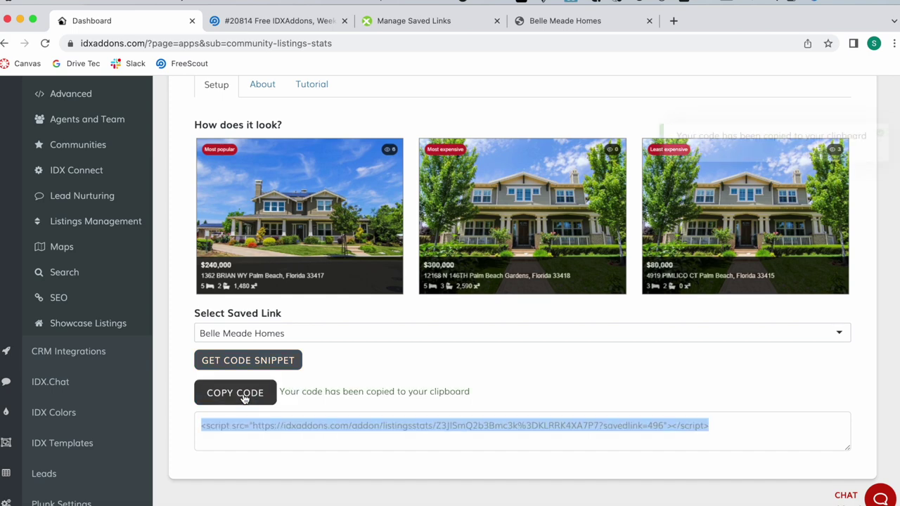
# Step: Load jsfiddle.net in a new browser tab
pyautogui.click(673, 22)
pyautogui.write('jsf')
pyautogui.press('Return')
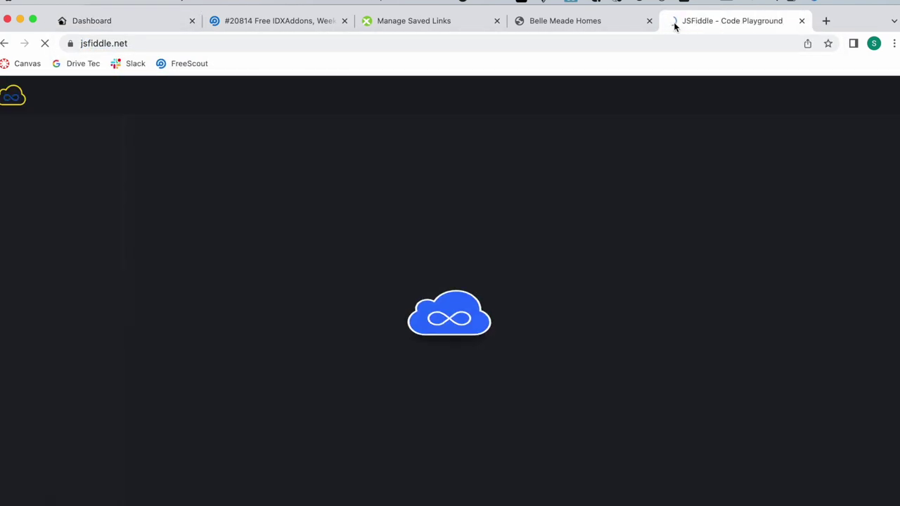
# Step: Paste the widget script into the HTML pane, run it, and widen the Result pane
pyautogui.click(350, 145)
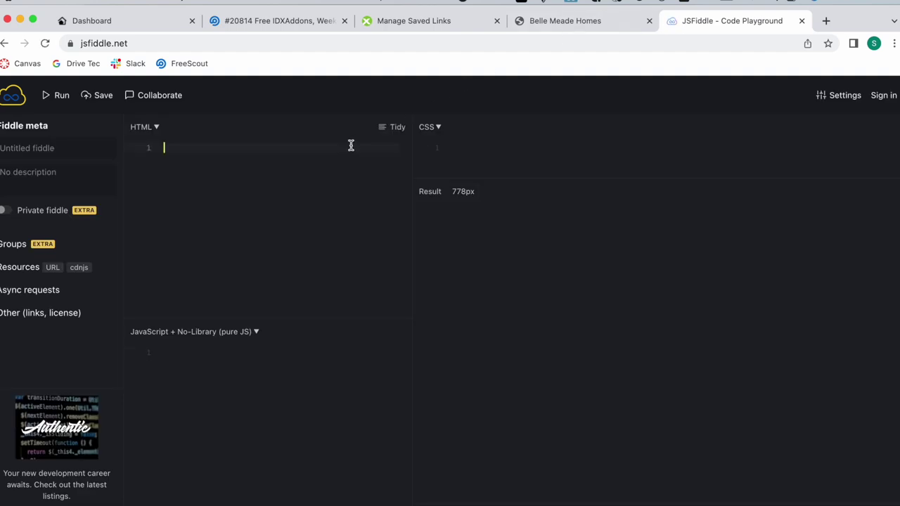
pyautogui.press('super+v')
pyautogui.click(53, 95)
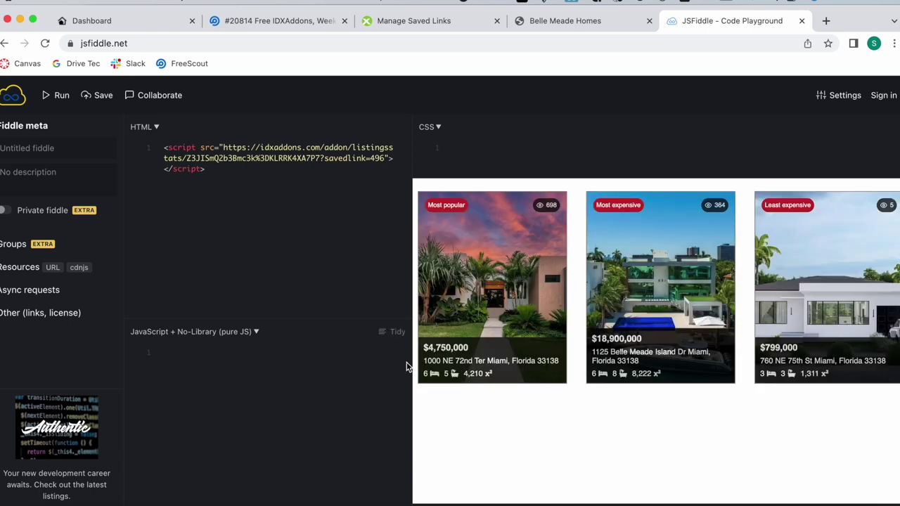
pyautogui.moveTo(413, 366); pyautogui.dragTo(152, 357)
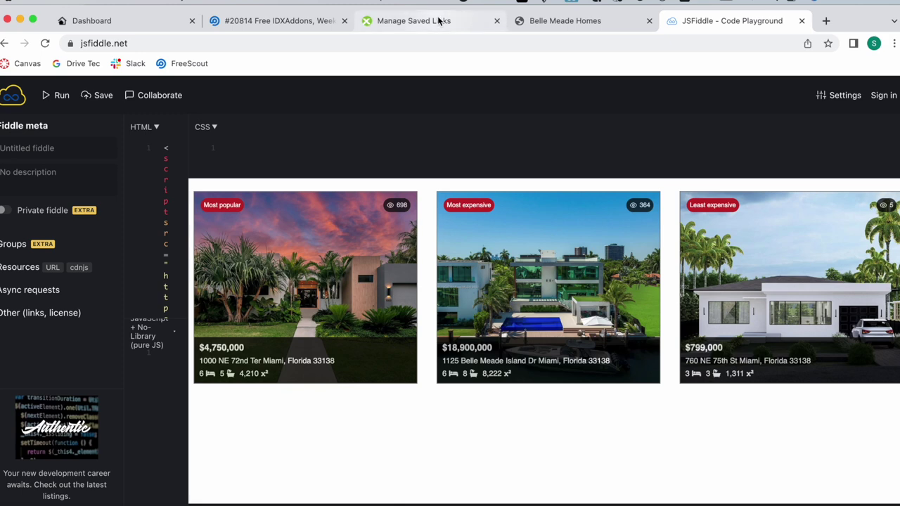
# Step: Compare against the IDXAddons snippet tab, then bring up the IDX Broker saved links list
pyautogui.click(161, 24)
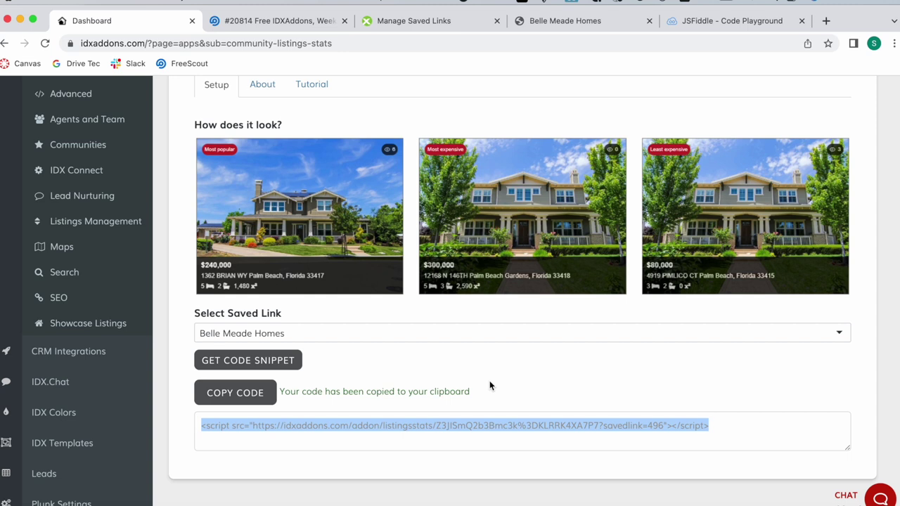
pyautogui.click(702, 22)
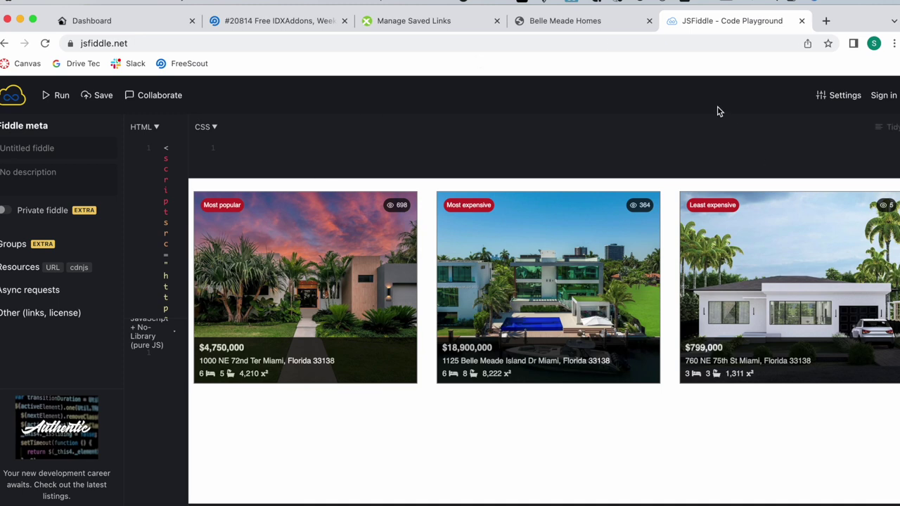
pyautogui.press('super+3')
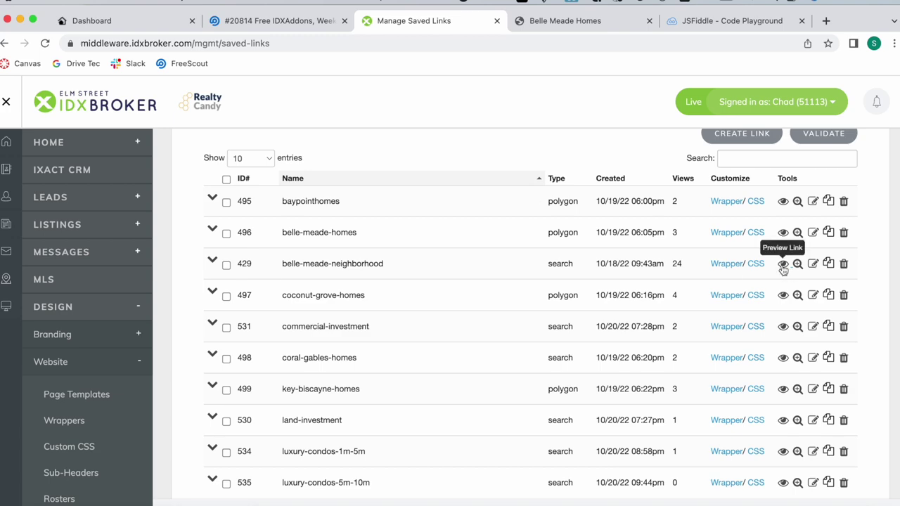
# Step: Preview the belle-meade-neighborhood link and scroll through its stats cards, map and listings
pyautogui.click(783, 264)
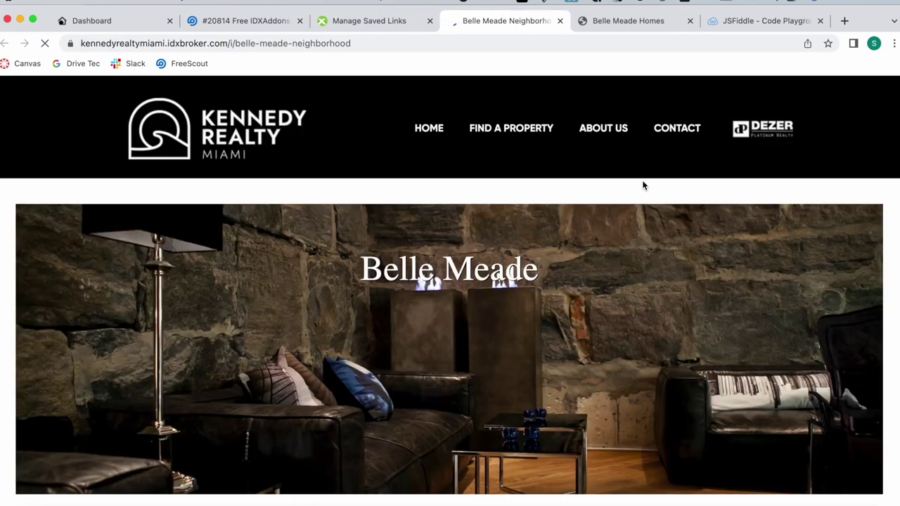
pyautogui.scroll(-1, 643, 185)
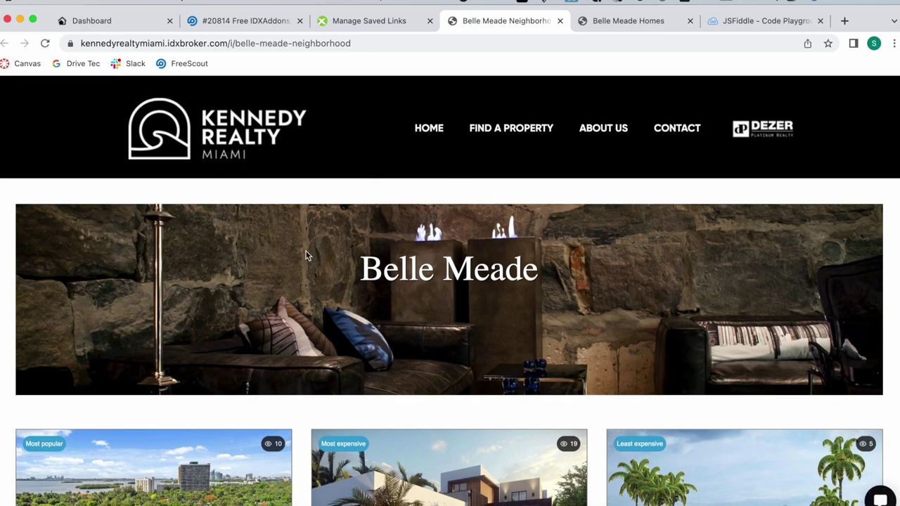
pyautogui.scroll(-5, 508, 314)
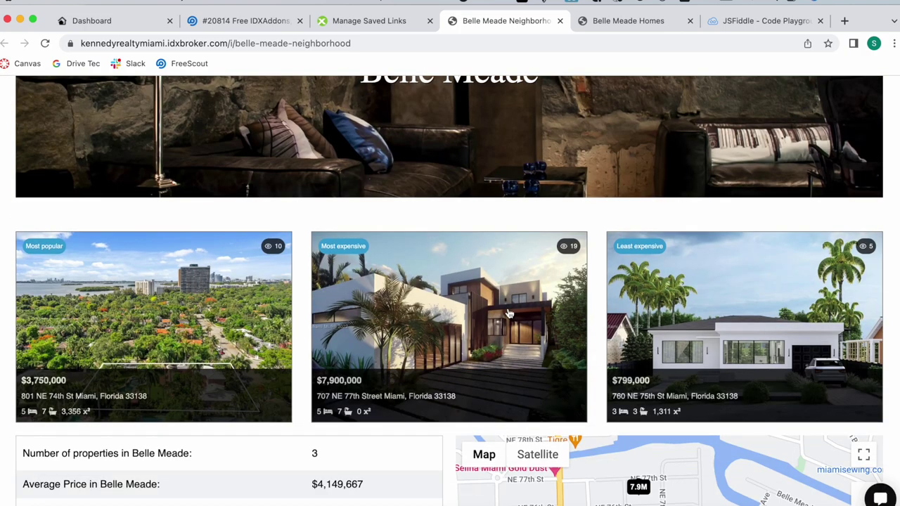
pyautogui.scroll(-3, 508, 313)
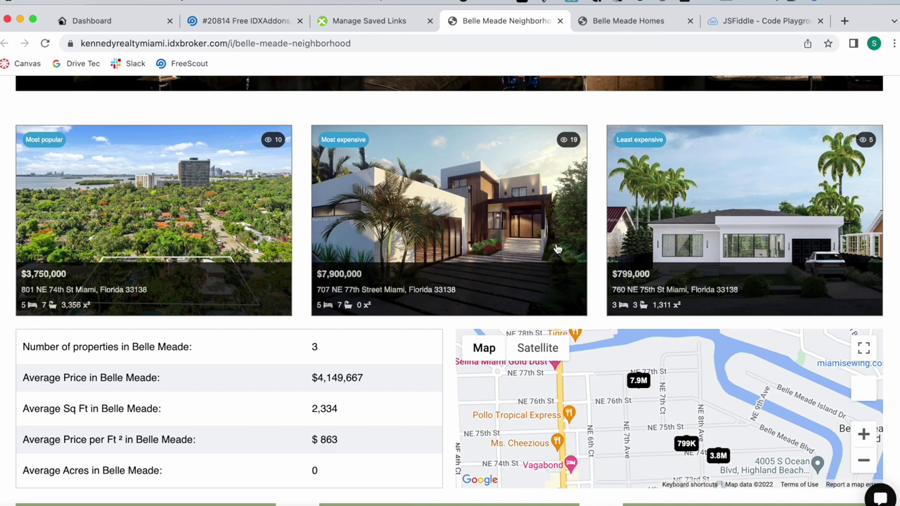
pyautogui.scroll(-3, 558, 249)
pyautogui.scroll(-3, 374, 316)
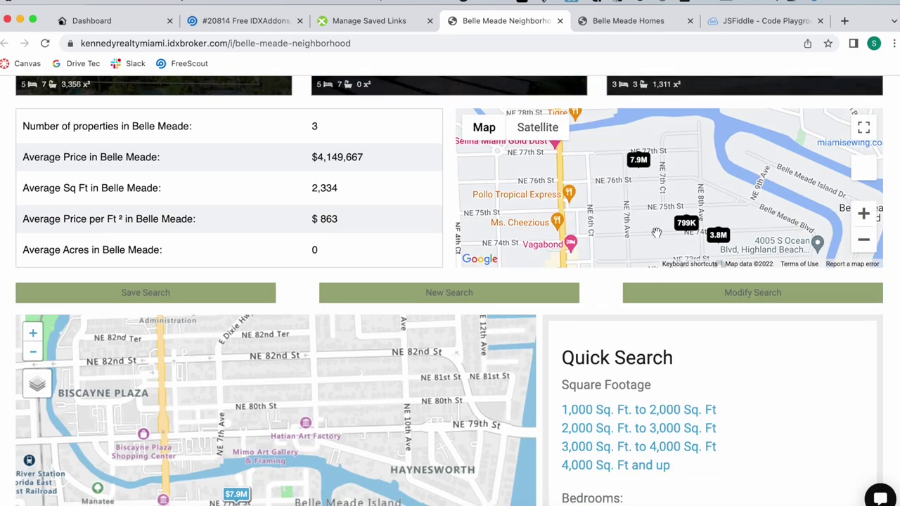
pyautogui.scroll(-5, 717, 229)
pyautogui.scroll(-4, 656, 237)
pyautogui.scroll(-6, 655, 237)
pyautogui.scroll(-5, 657, 237)
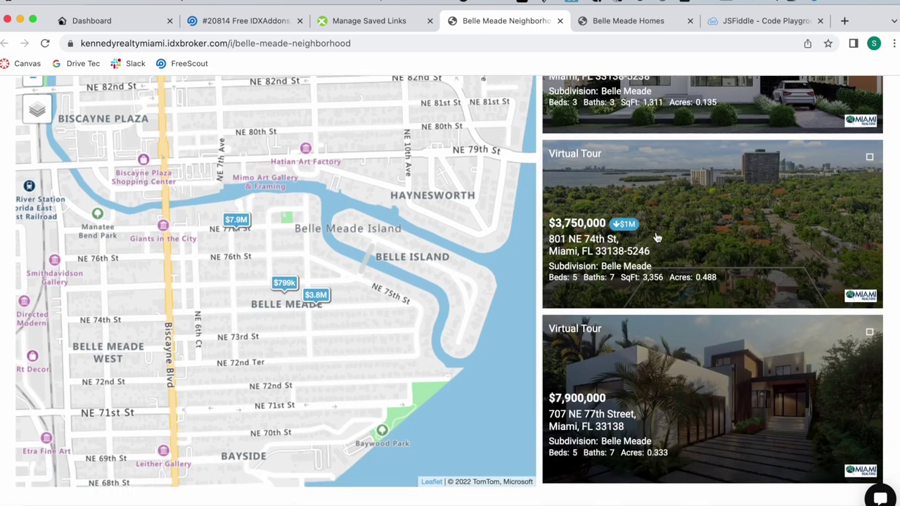
pyautogui.scroll(-4, 656, 235)
pyautogui.scroll(-3, 656, 234)
pyautogui.scroll(-3, 655, 232)
pyautogui.scroll(-2, 655, 233)
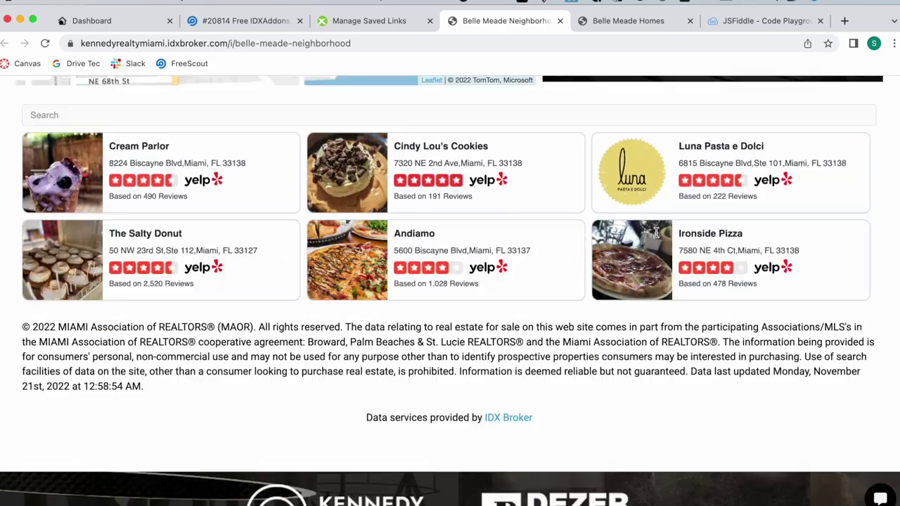
pyautogui.scroll(4, 653, 235)
pyautogui.scroll(4, 655, 235)
pyautogui.scroll(4, 650, 154)
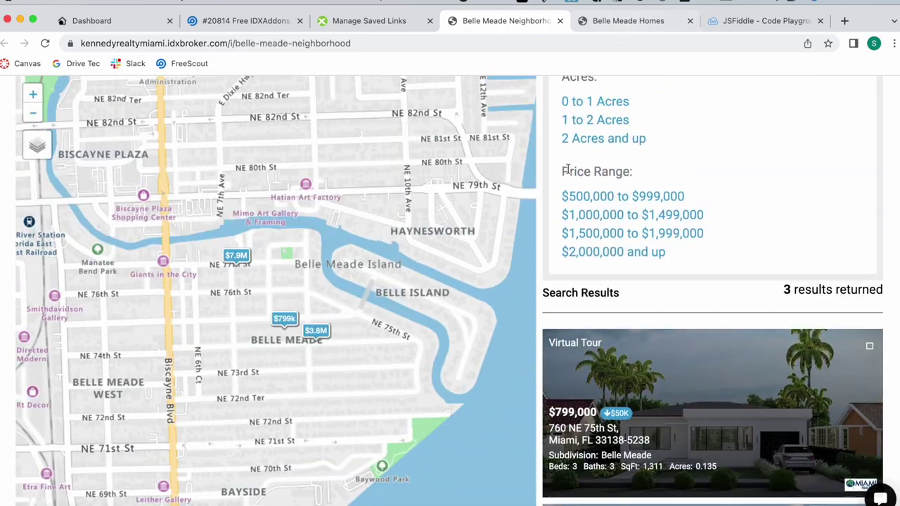
pyautogui.scroll(5, 633, 106)
pyautogui.scroll(5, 569, 169)
# Step: Return to IDXAddons and move between the Communities list and Community Listings Stats
pyautogui.click(141, 21)
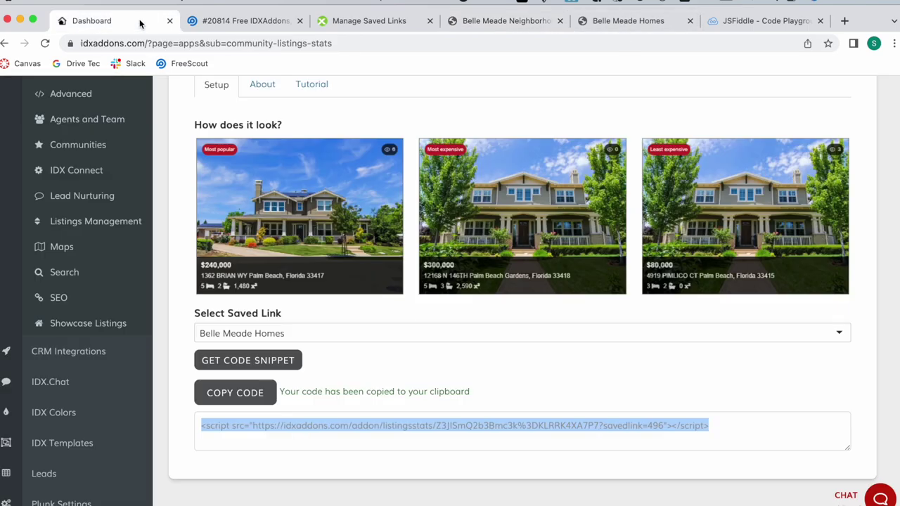
pyautogui.scroll(3, 207, 135)
pyautogui.click(176, 138)
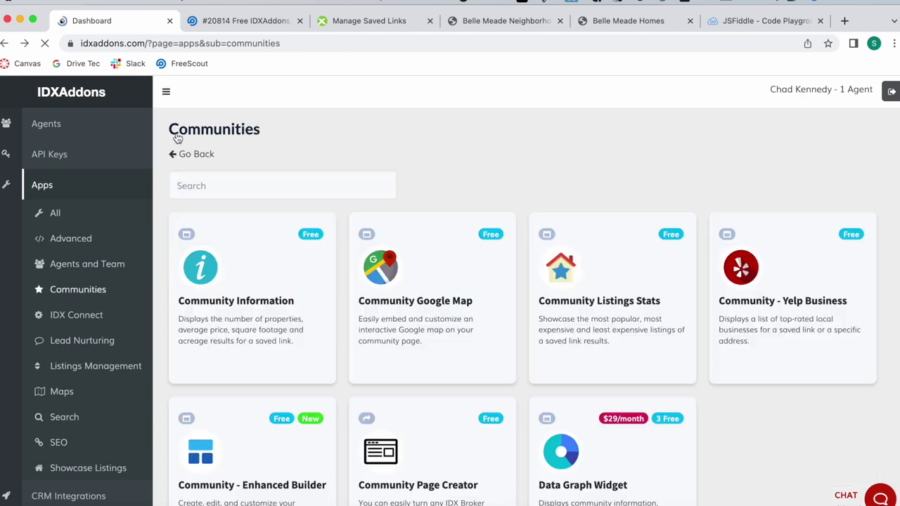
pyautogui.scroll(-2, 302, 309)
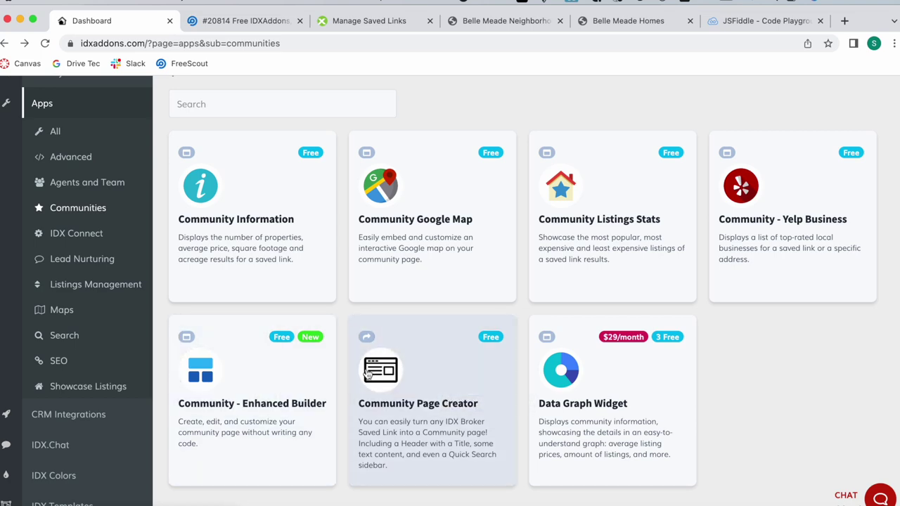
pyautogui.click(598, 288)
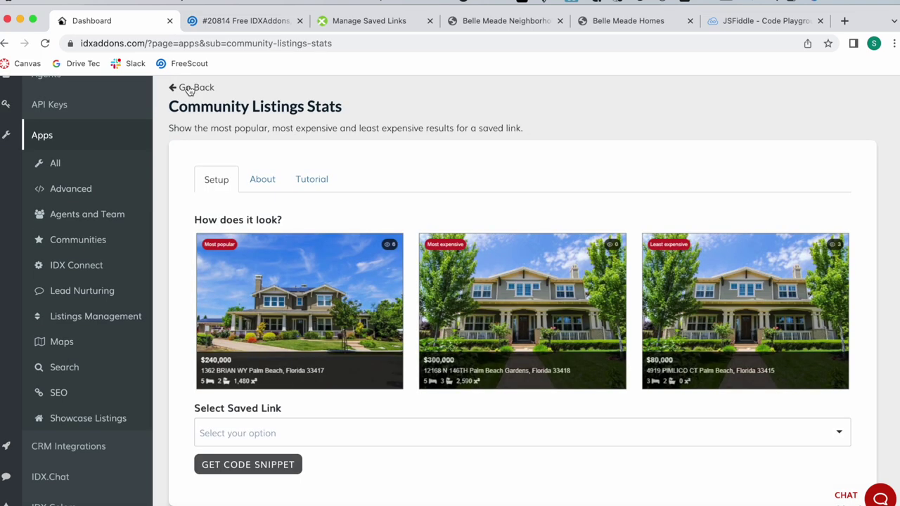
pyautogui.click(190, 88)
# Step: Reopen Community Listings Stats and scroll through its sample listing cards and saved-link chooser
pyautogui.scroll(-2, 458, 396)
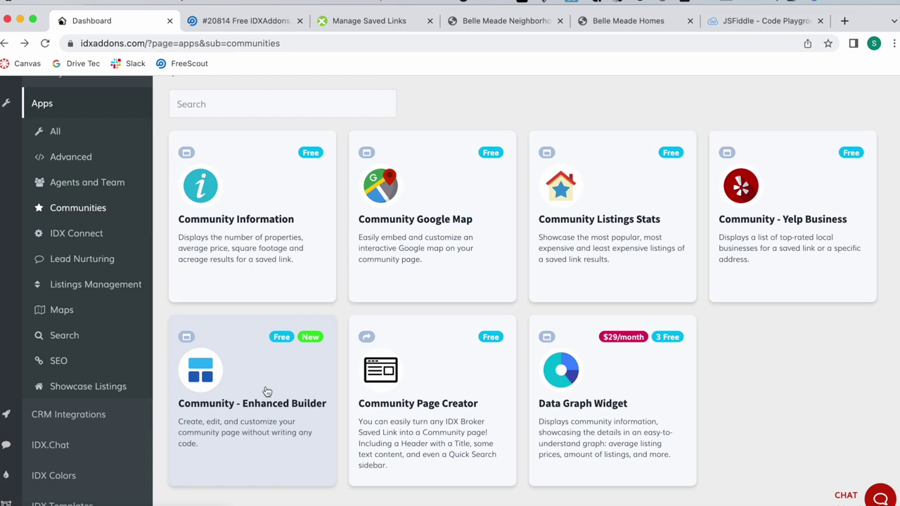
pyautogui.click(617, 202)
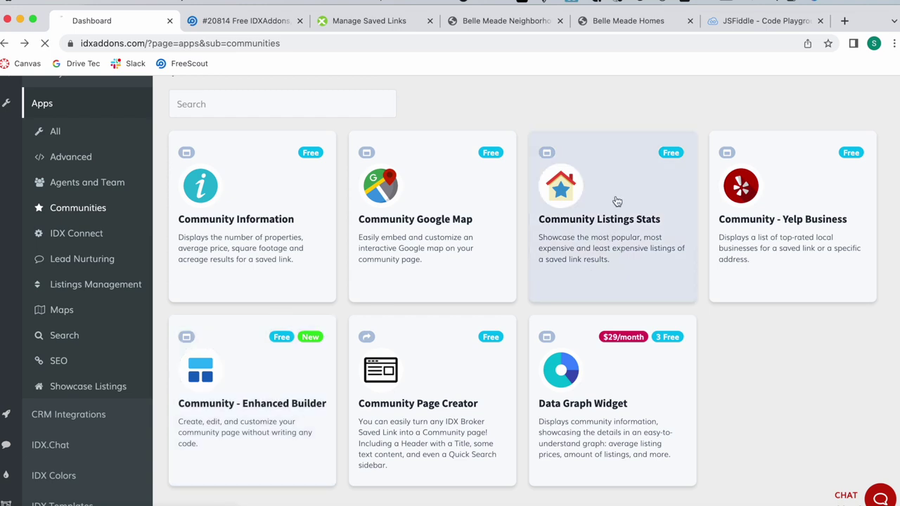
pyautogui.scroll(-1, 616, 202)
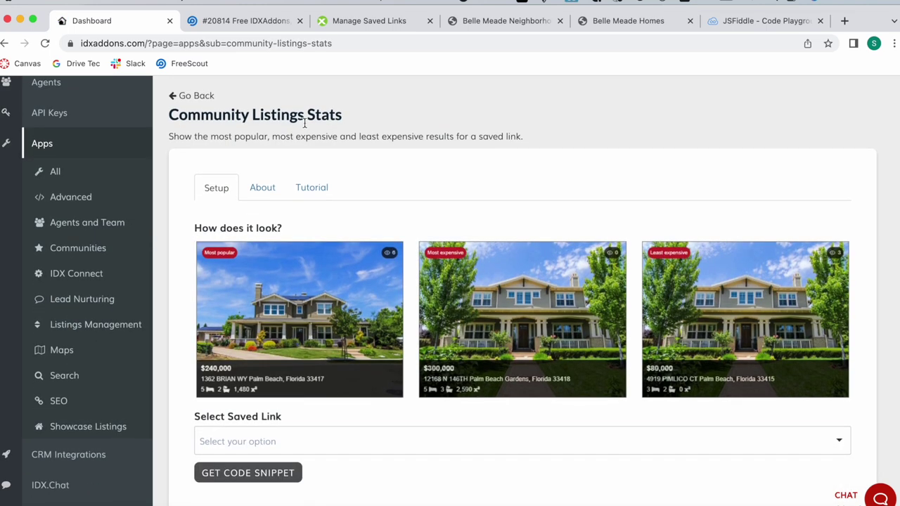
pyautogui.scroll(-1, 525, 256)
pyautogui.scroll(-1, 525, 256)
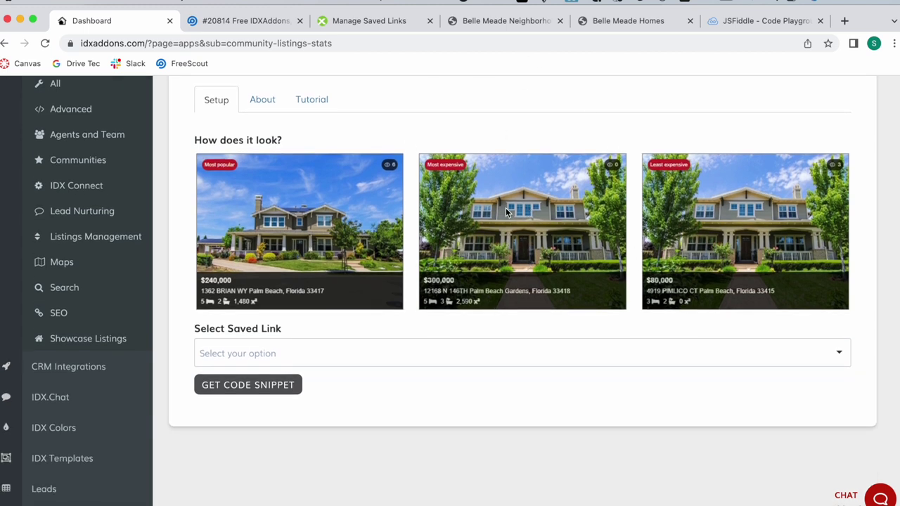
pyautogui.scroll(1, 506, 207)
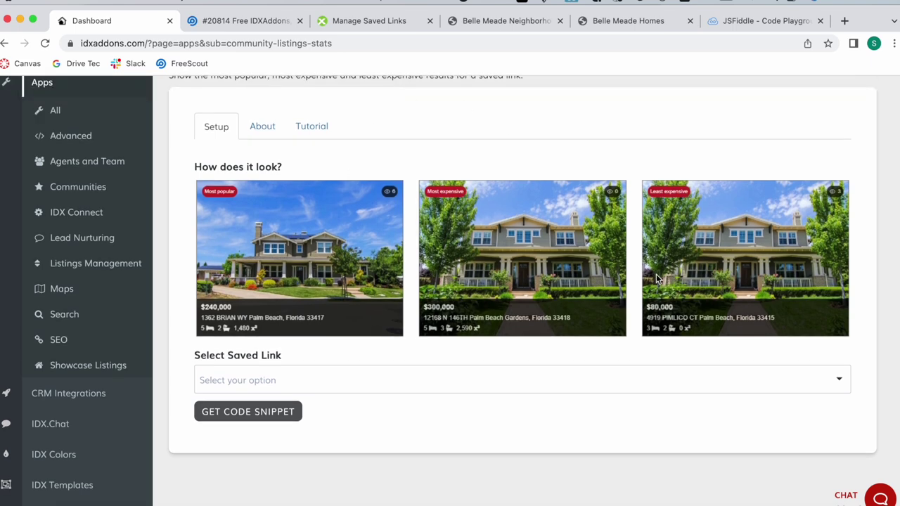
pyautogui.scroll(3, 656, 273)
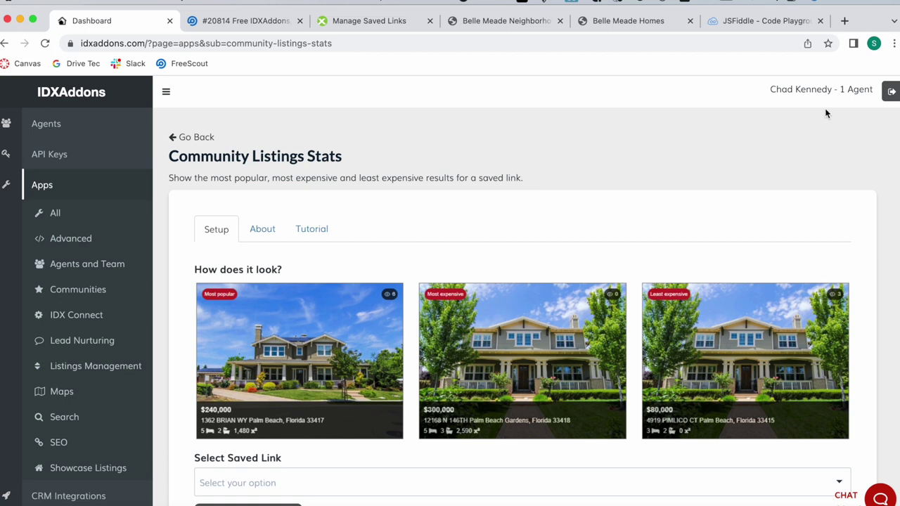
# Step: Load realtycandy.com/free in a new tab, scroll it, and return to the IDXAddons dashboard
pyautogui.click(845, 21)
pyautogui.write('realt')
pyautogui.click(574, 114)
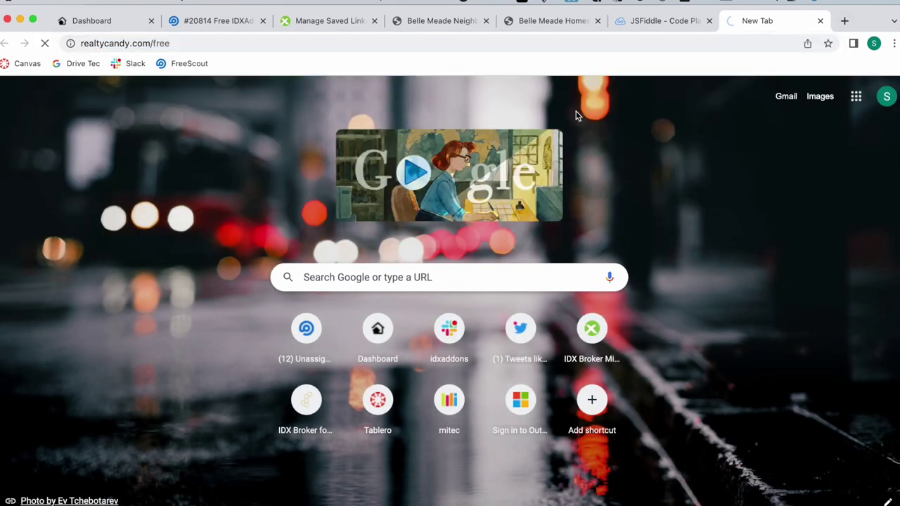
pyautogui.scroll(-3, 637, 251)
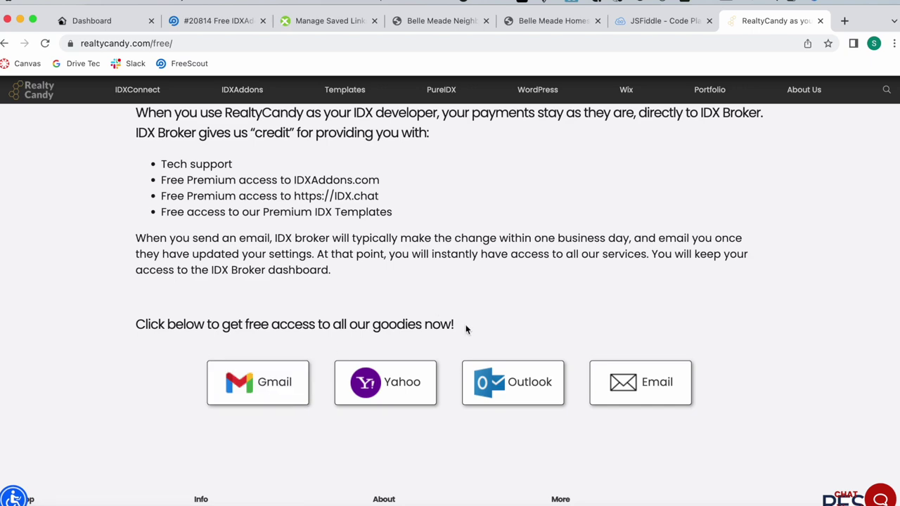
pyautogui.scroll(5, 465, 327)
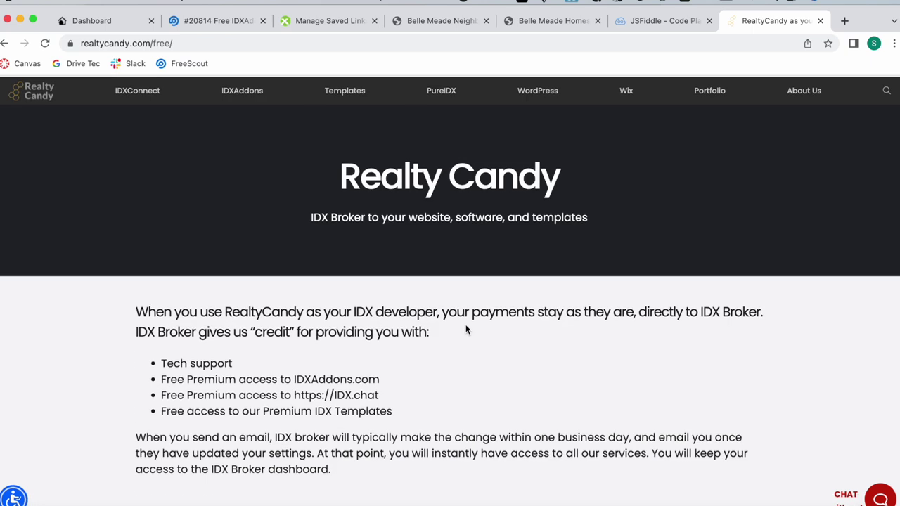
pyautogui.click(117, 26)
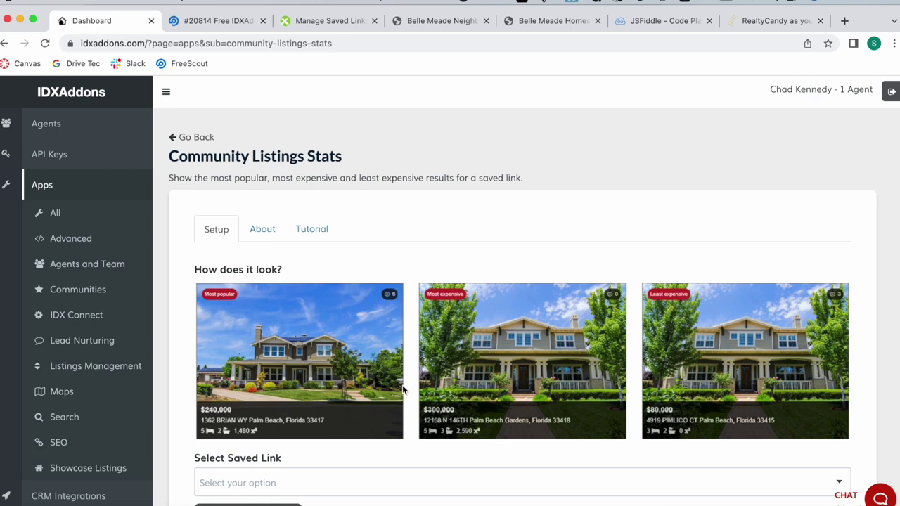